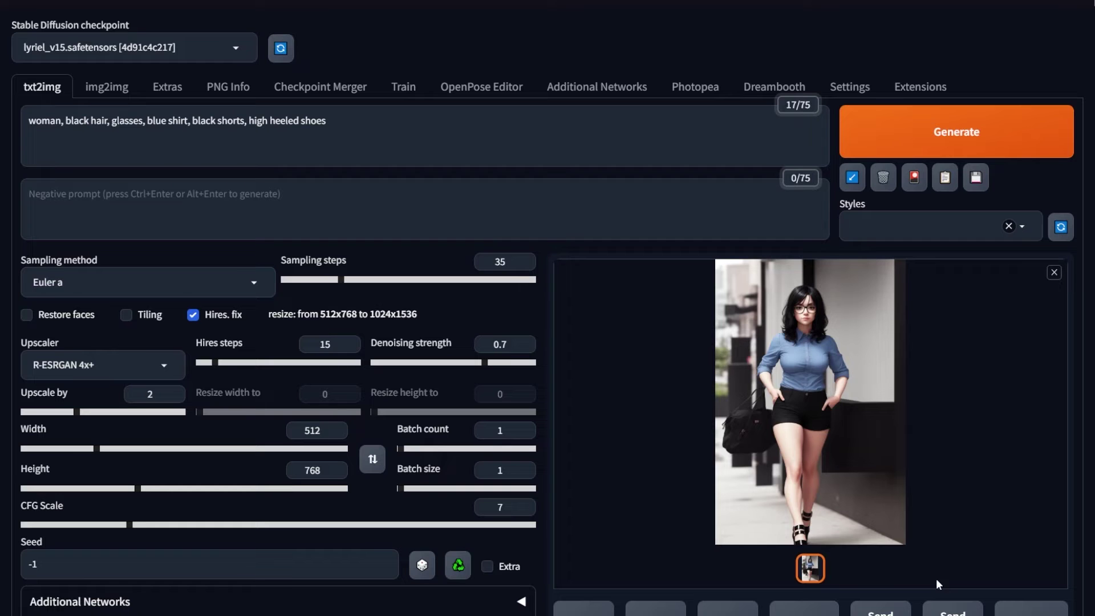
Step: Browse the completed tasks in Task History and view the first task's second image full screen
left_click(389, 203)
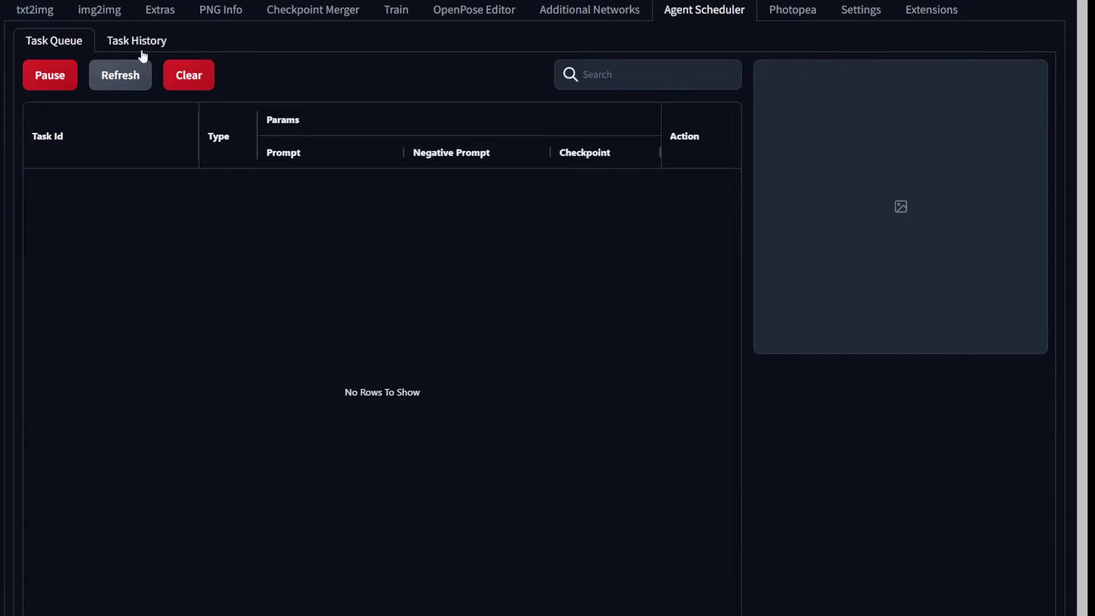
left_click(139, 46)
left_click(161, 209)
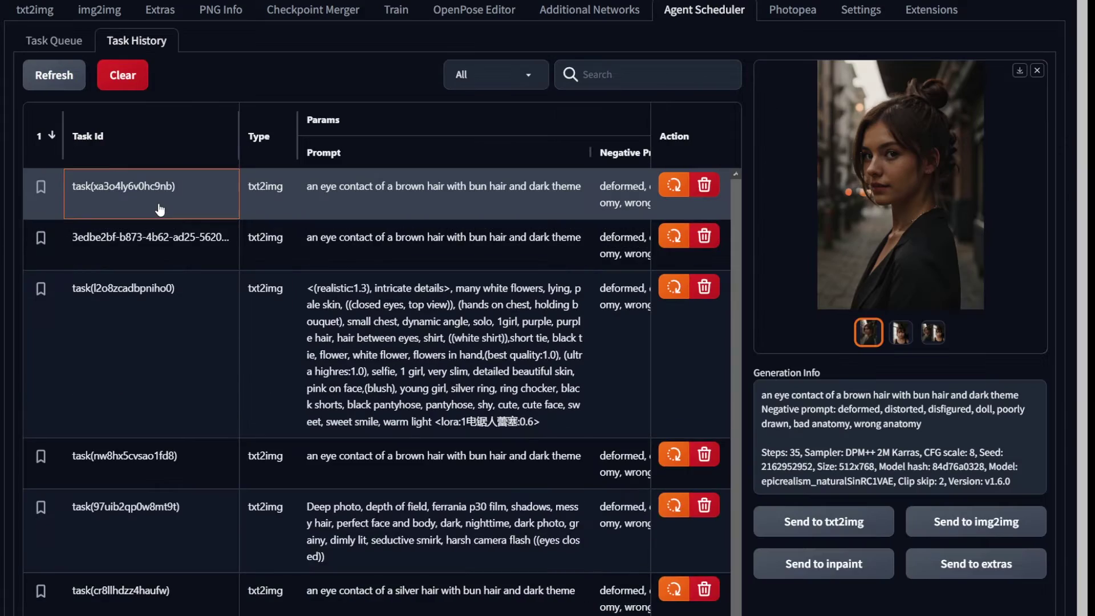
left_click(144, 244)
left_click(159, 210)
left_click(894, 334)
left_click(930, 246)
left_click(981, 211)
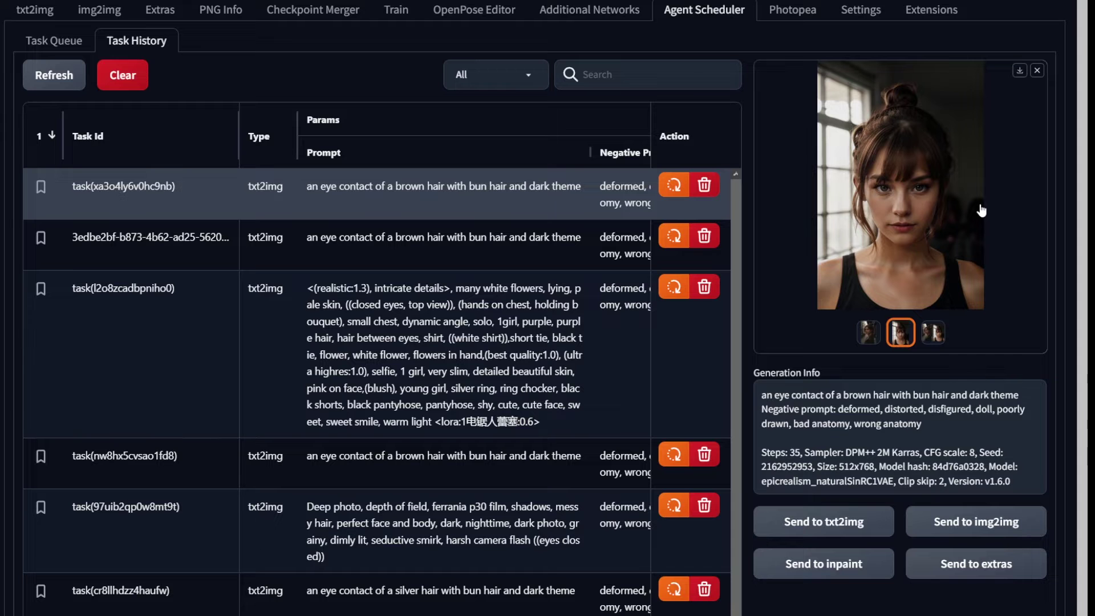
Step: Set the Deep photo portrait's height to 512 and queue it
left_click(875, 14)
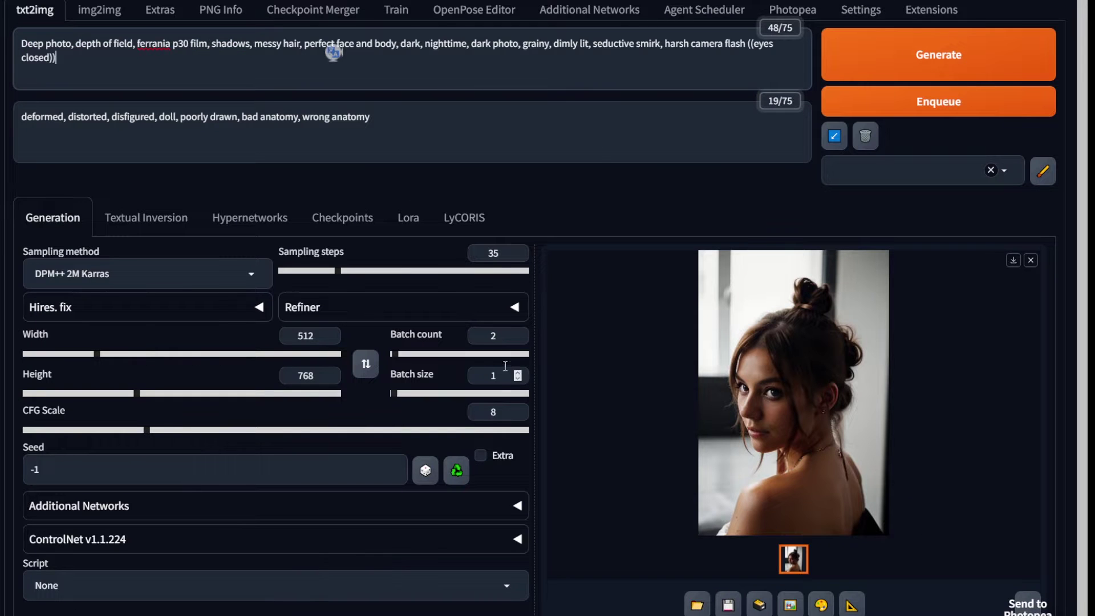
double_click(313, 374)
type("512")
key("ctrl+e")
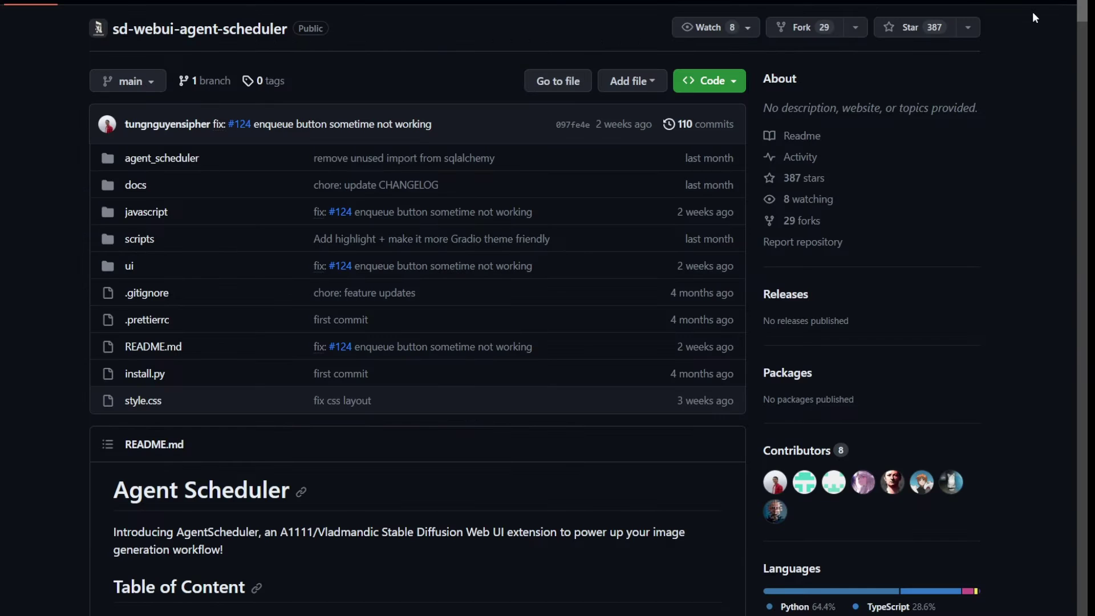
Step: Scroll through the sd-webui-agent-scheduler README's installation and functionality sections
scroll(1072, 46, "down", 15)
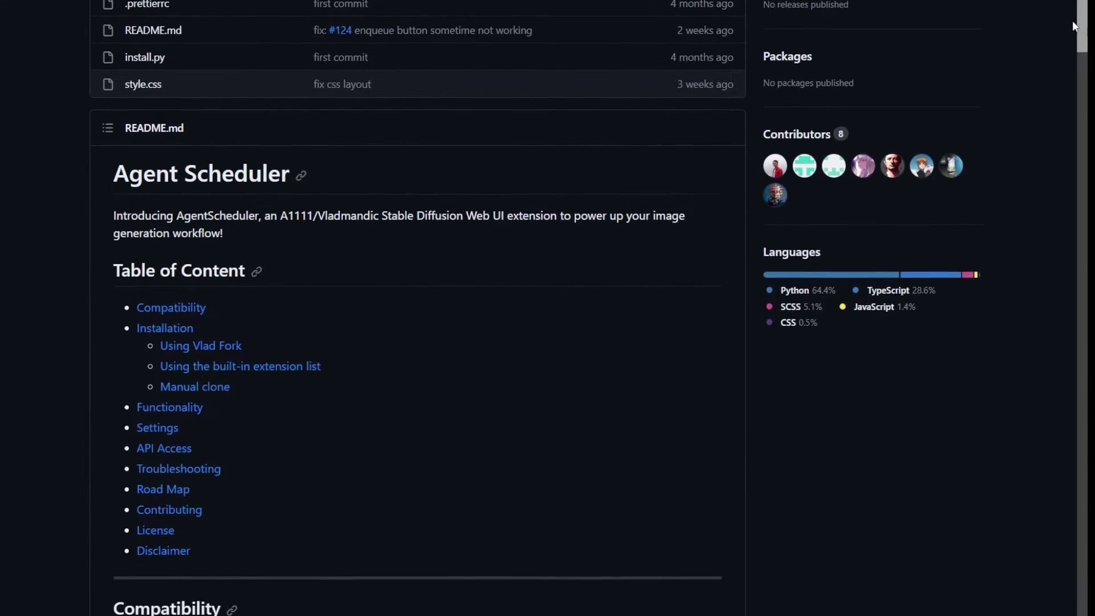
left_click_drag(1070, 79, 1062, 227)
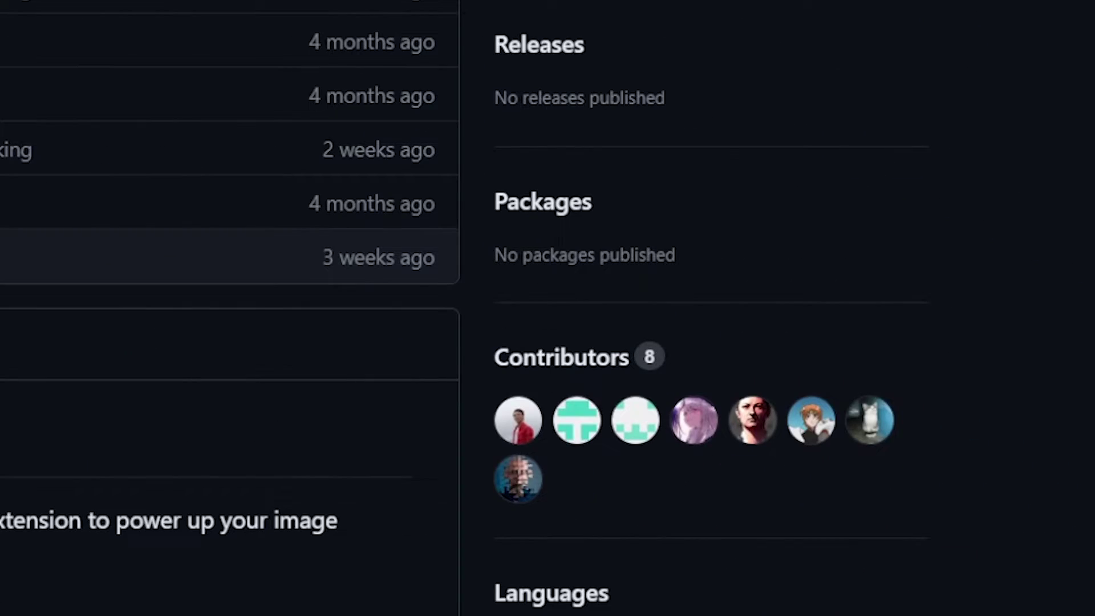
mouse_move(1073, 2)
left_mouse_down()
mouse_move(1061, 305)
mouse_move(1073, 3)
left_mouse_up()
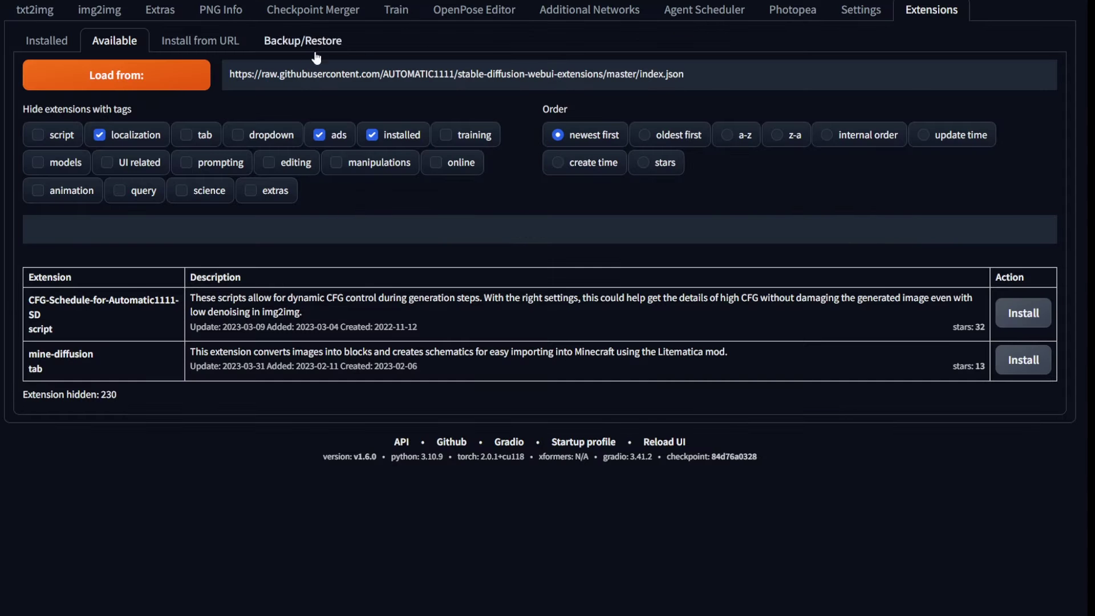
Step: Paste the agent-scheduler repo URL into Install from URL, confirm it under Installed, and return to txt2img
left_click(224, 49)
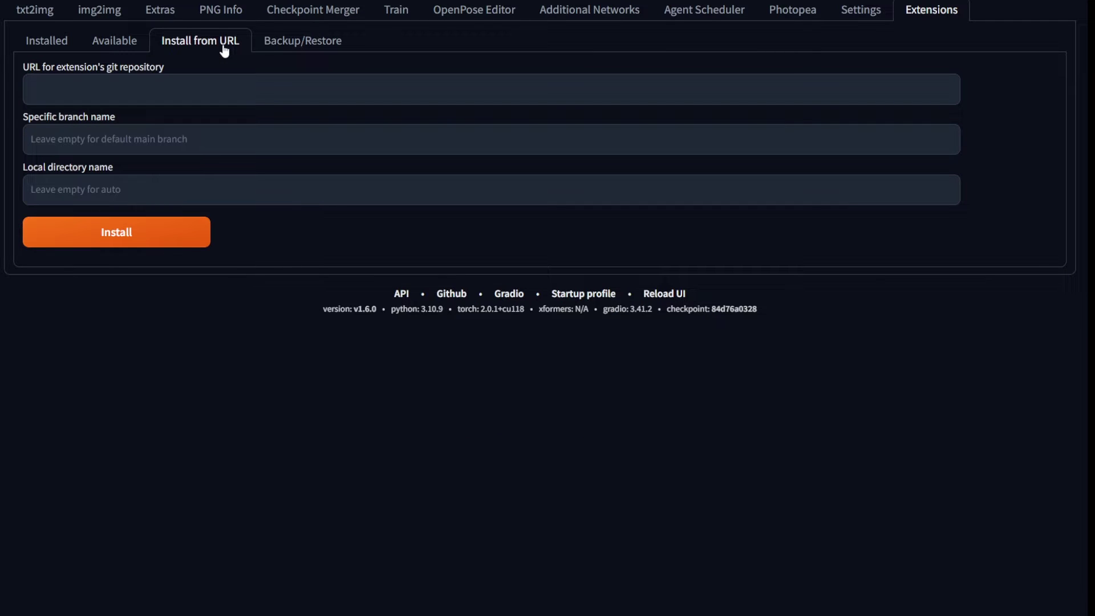
left_click(51, 99)
type("https://github.com/ArtVentureX/sd-webui-agent-scheduler#api-access")
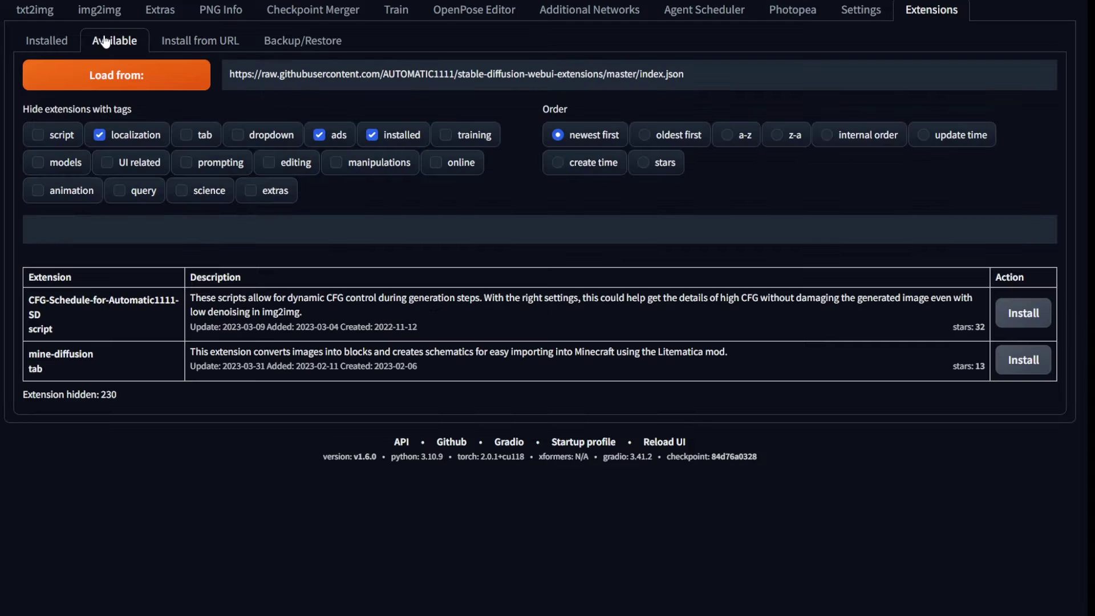
left_click(47, 40)
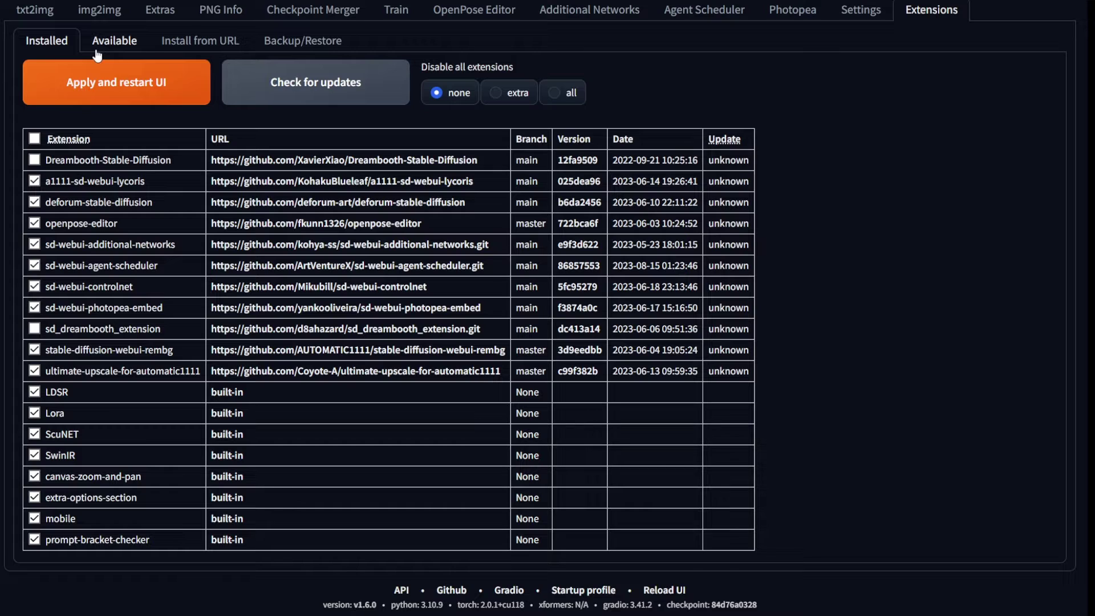
left_click(20, 11)
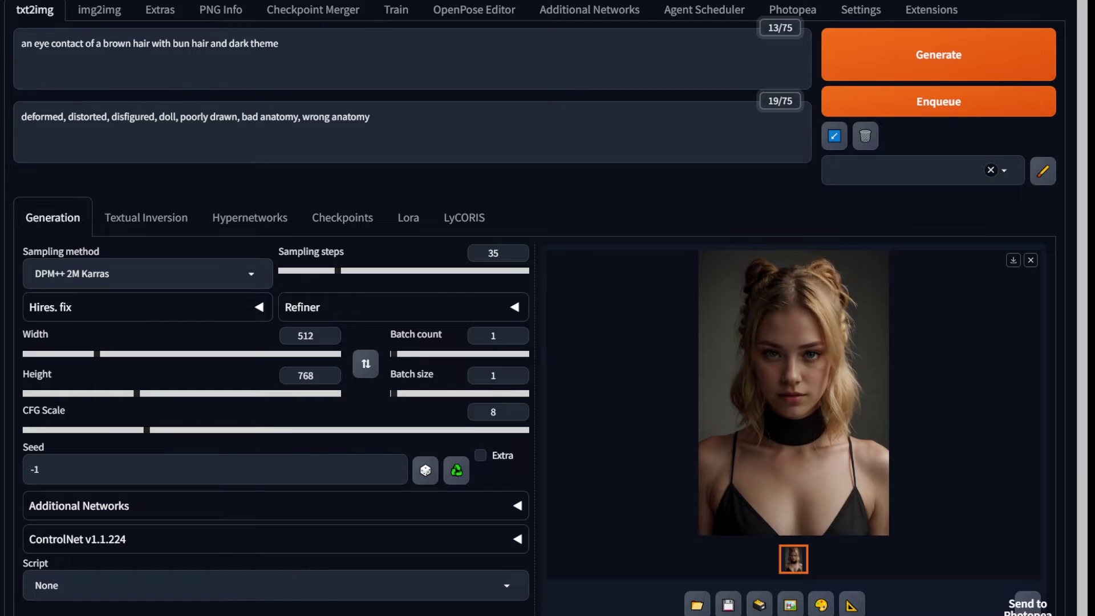
Step: Generate an image from the brown-hair bun prompt and view the portrait full screen
left_click_drag(305, 51, 23, 44)
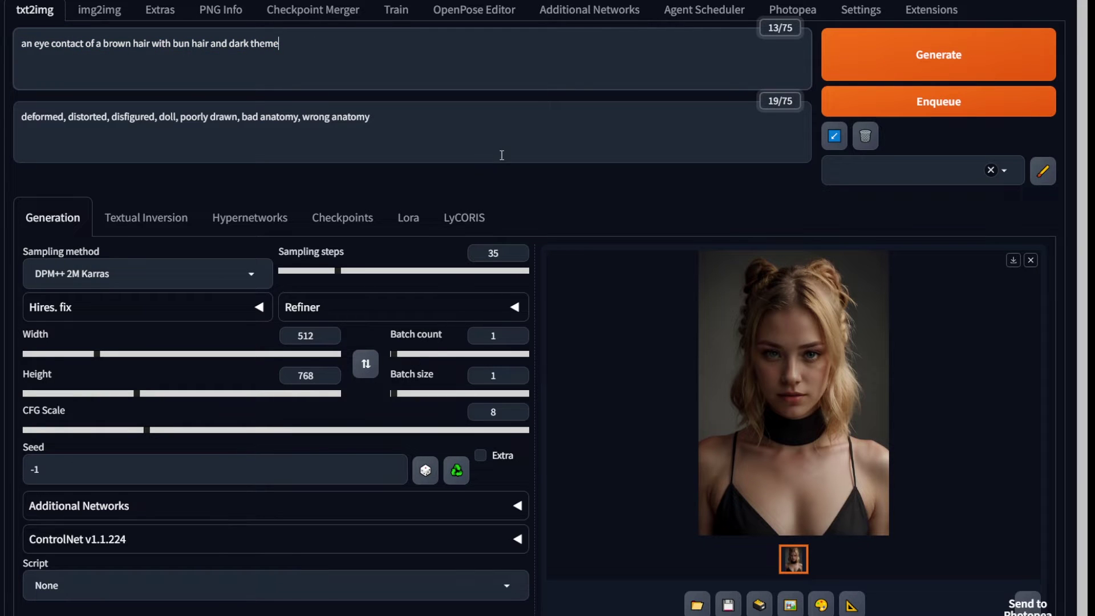
left_click(902, 60)
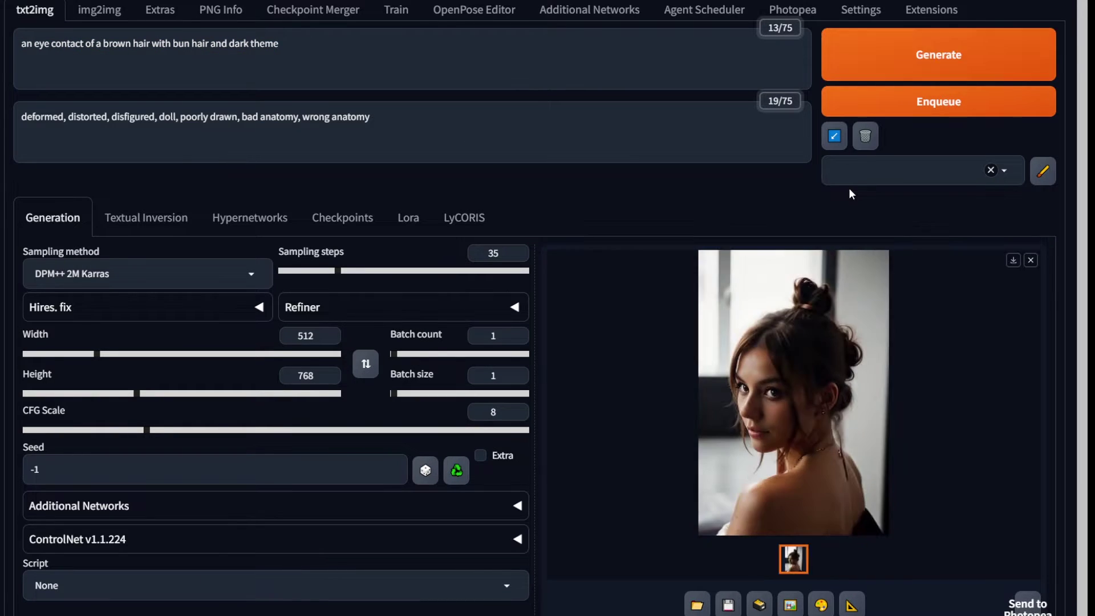
left_click(785, 381)
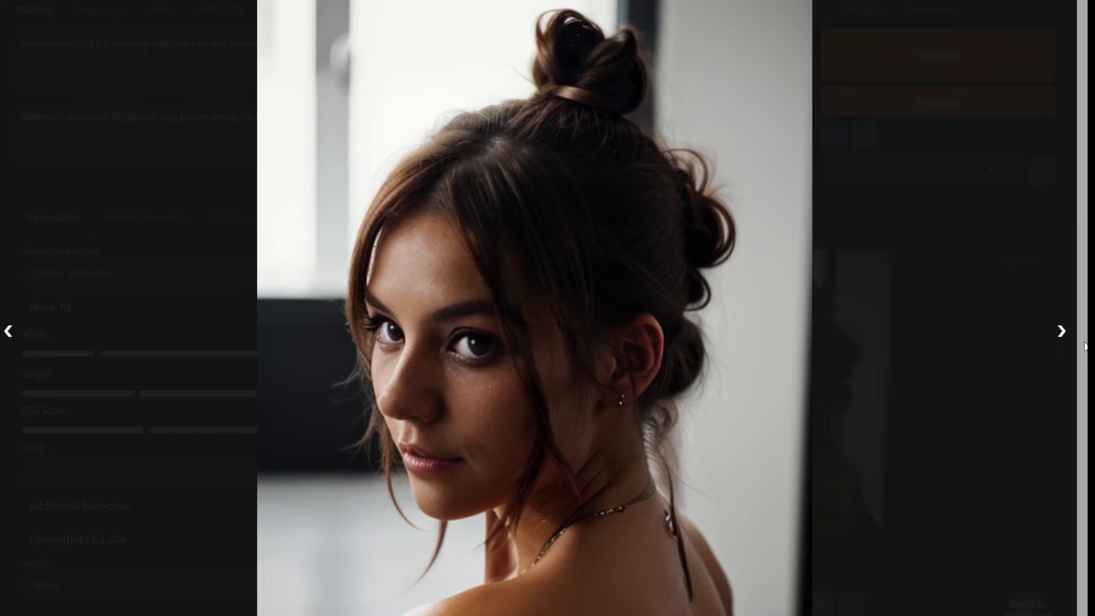
left_click(1007, 287)
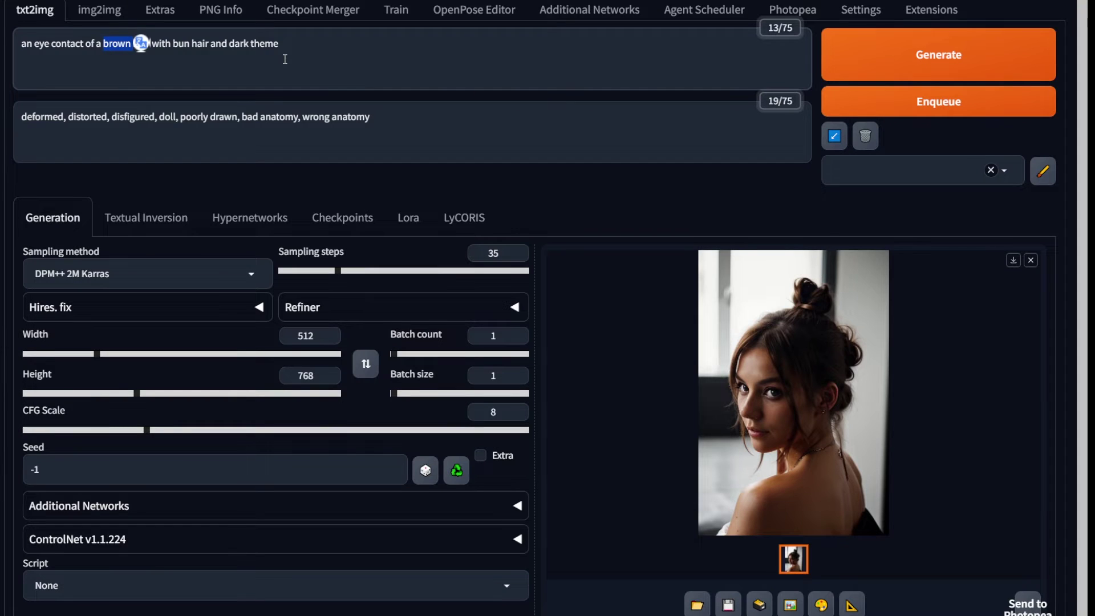
Step: Change the hair colour to blond with batch count 1 and queue the prompt
type("blond hair with bun hair and dark theme")
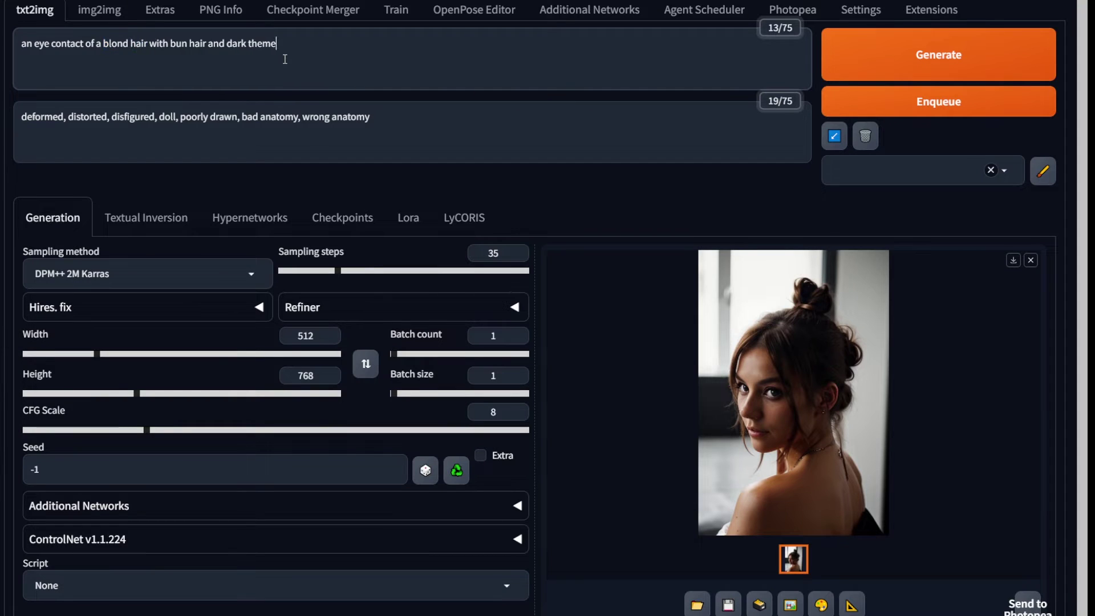
left_click(517, 334)
left_click(517, 335)
left_click(517, 334)
double_click(116, 44)
type("silver")
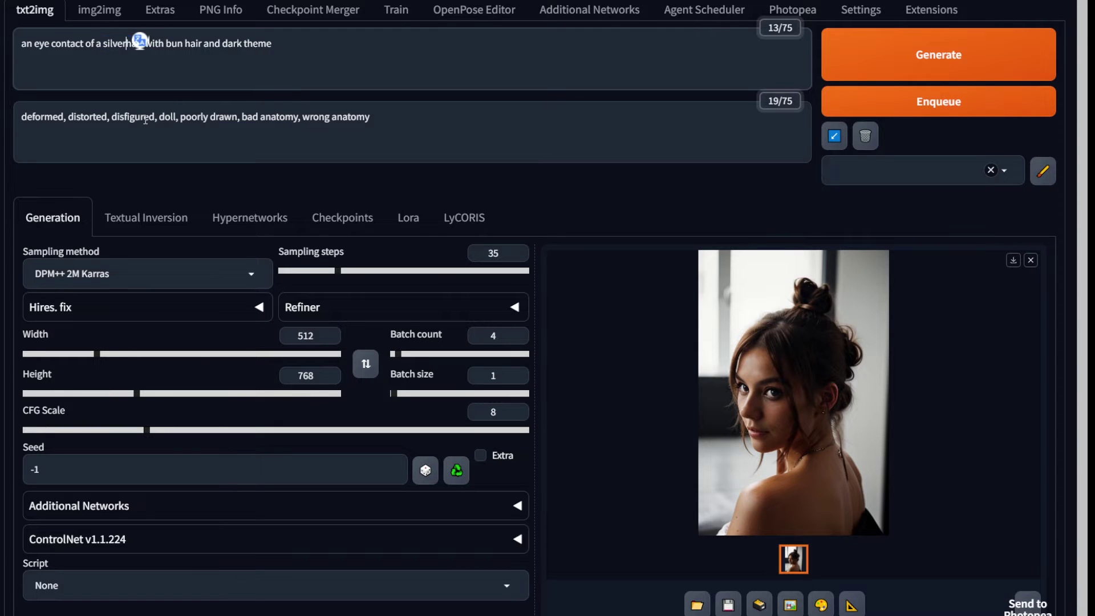
key("ctrl+z")
left_click(519, 337)
left_click(519, 337)
left_click(519, 338)
left_click(407, 51)
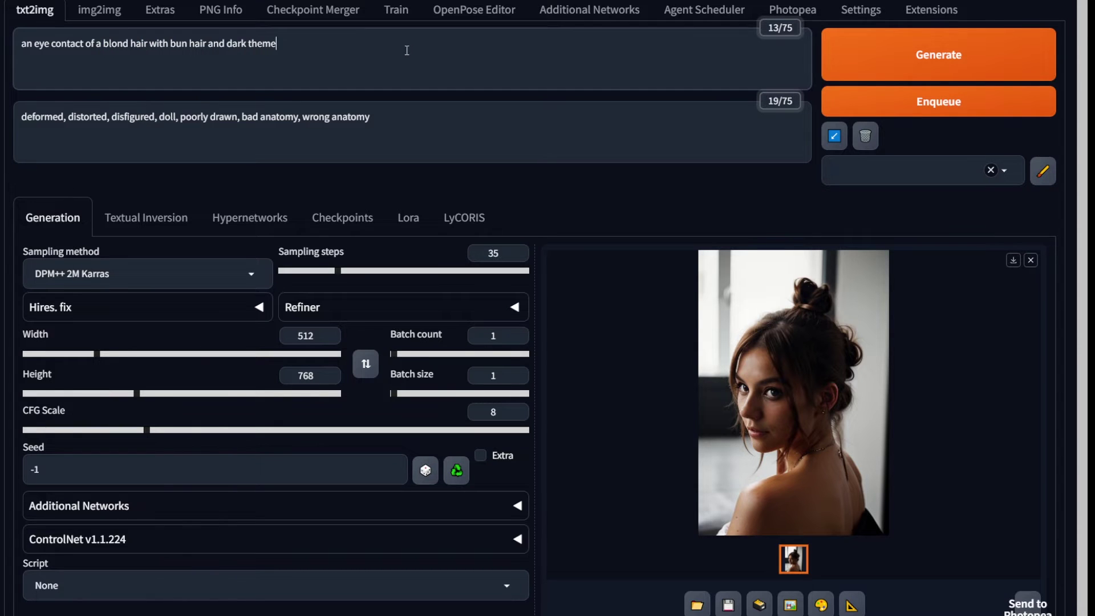
left_click(923, 106)
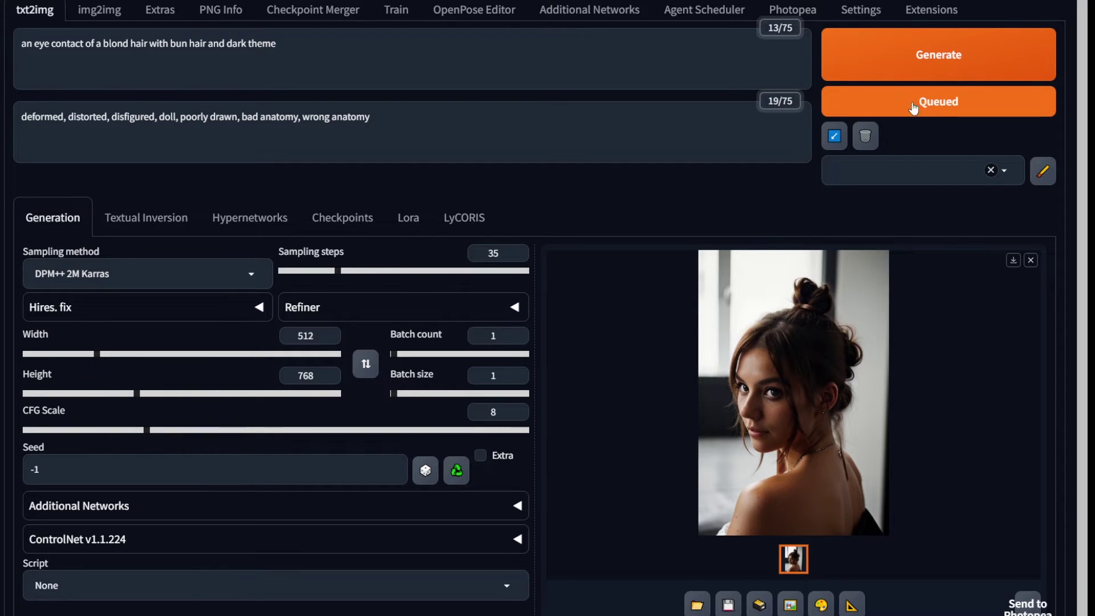
Step: Change blond to silver, raise batch count to 2, and queue it
left_click(129, 44)
key("ctrl+shift+Left")
type("silver")
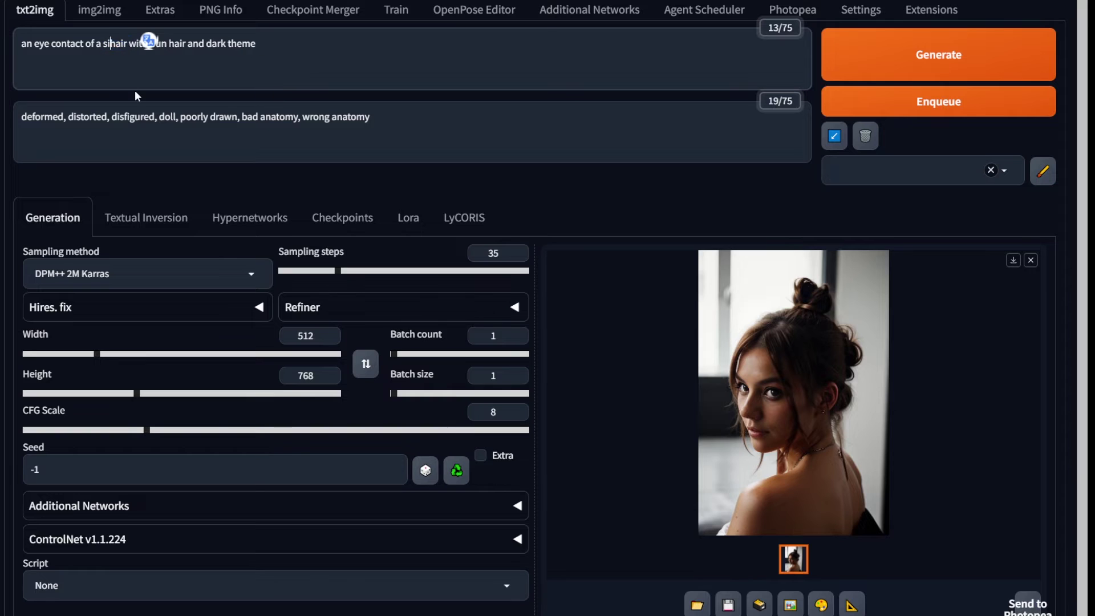
left_click(519, 334)
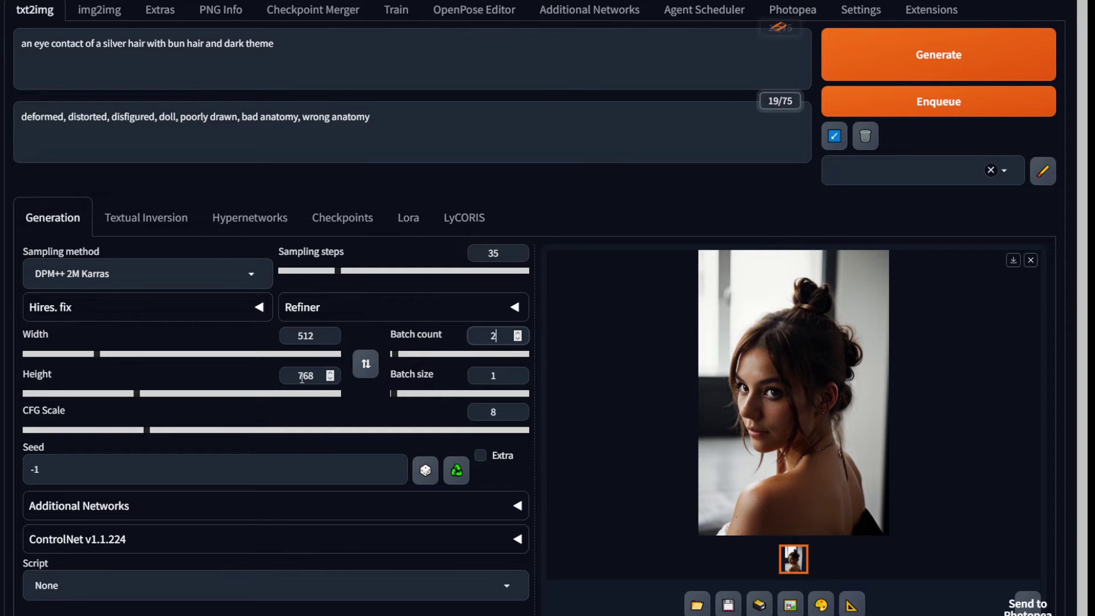
left_click(929, 103)
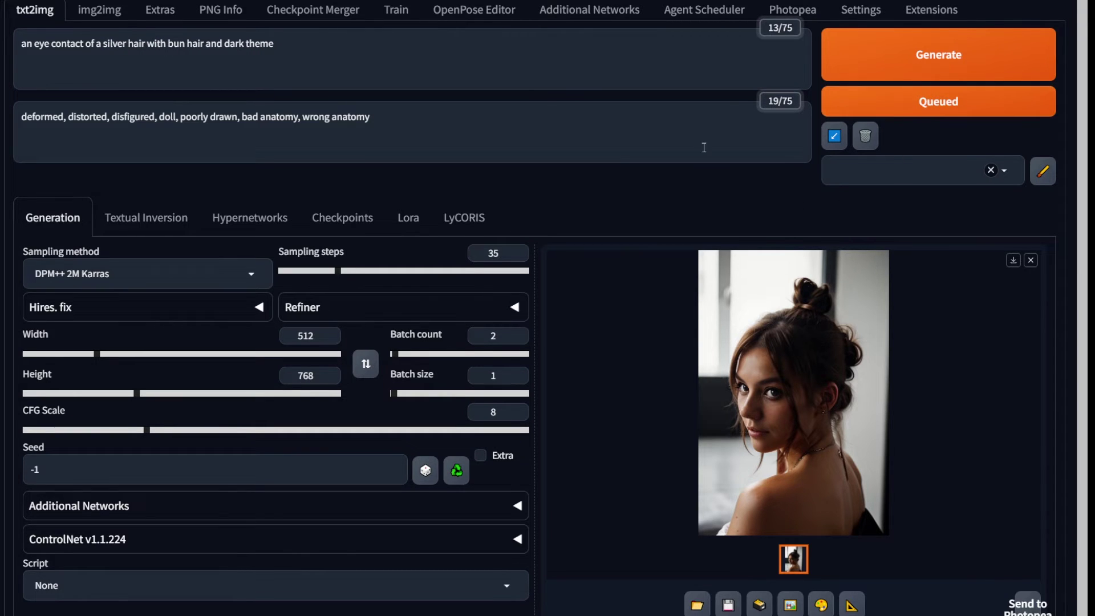
Step: Check the task queue and view the blond-hair task's result in Task History
left_click(678, 16)
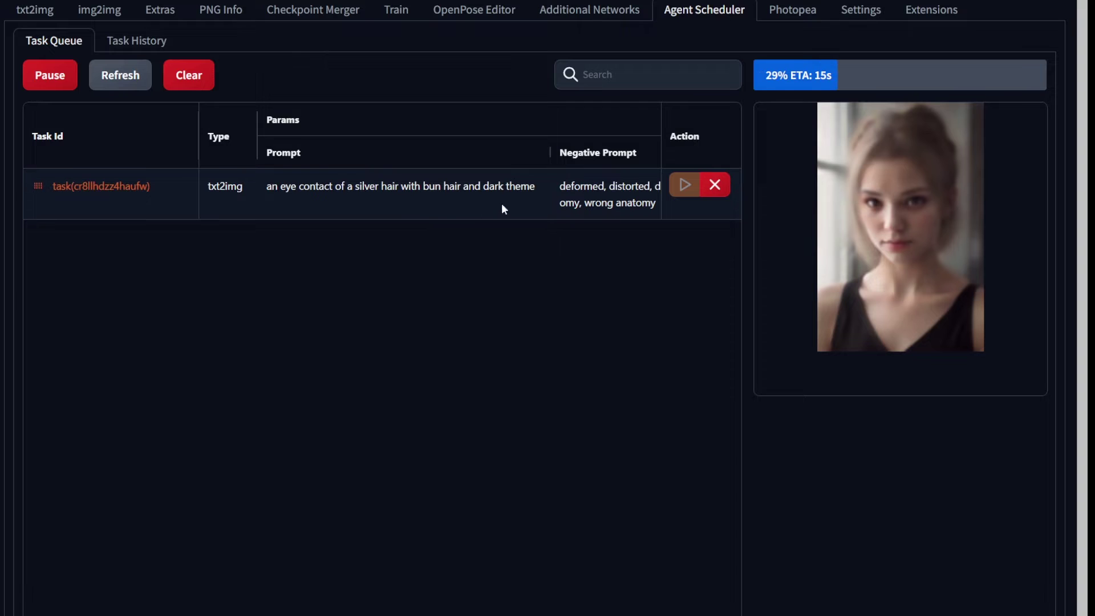
left_click(119, 43)
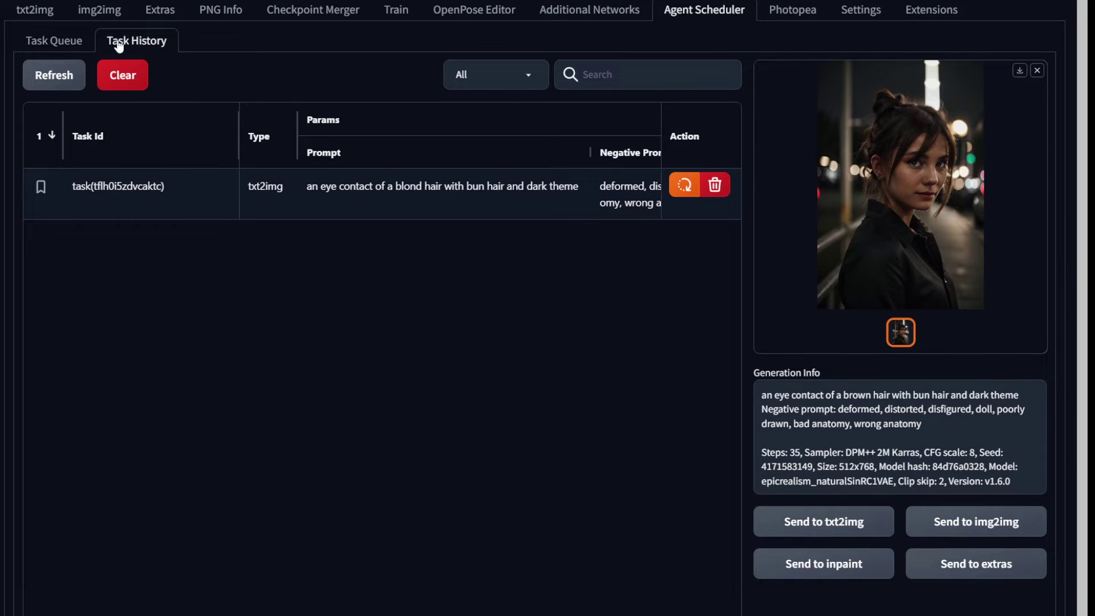
left_click(121, 190)
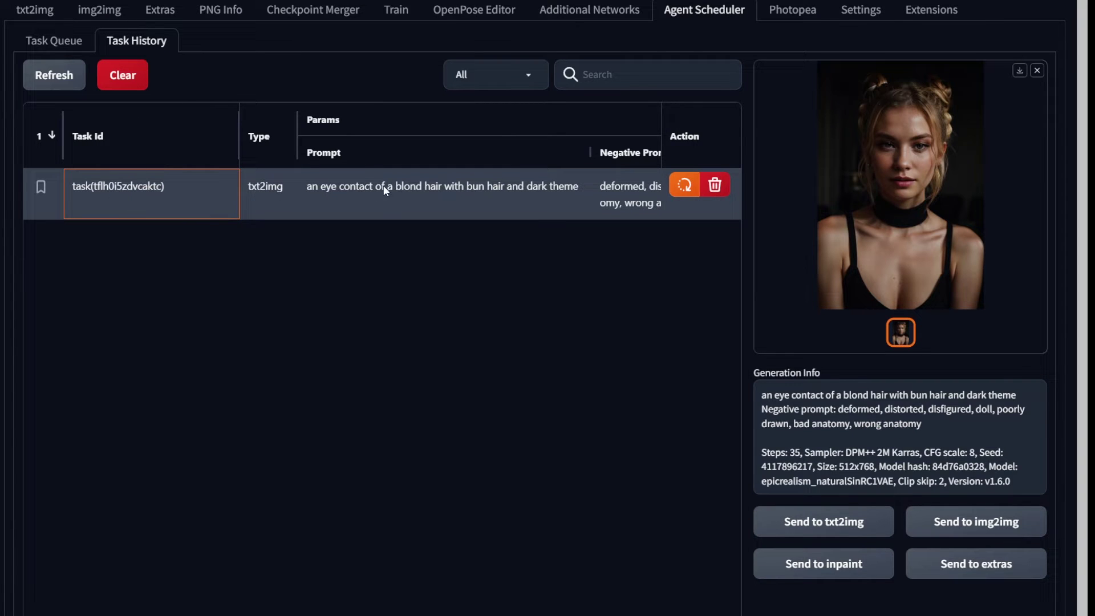
left_click(43, 41)
left_click(137, 40)
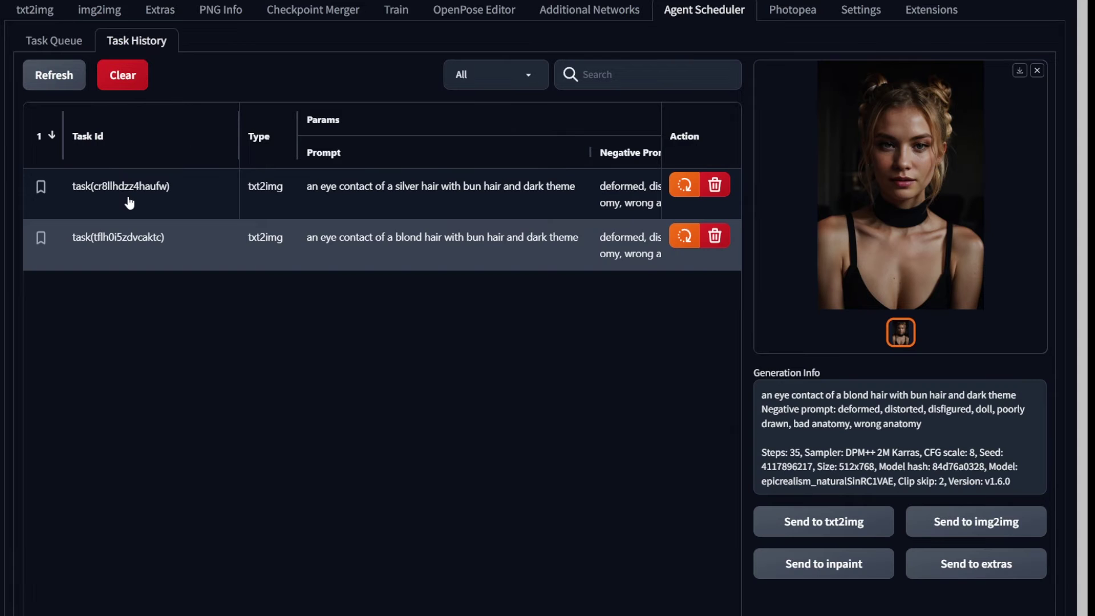
Step: View both silver-hair portraits full screen, then paste the night-time Deep photo prompt
left_click(128, 204)
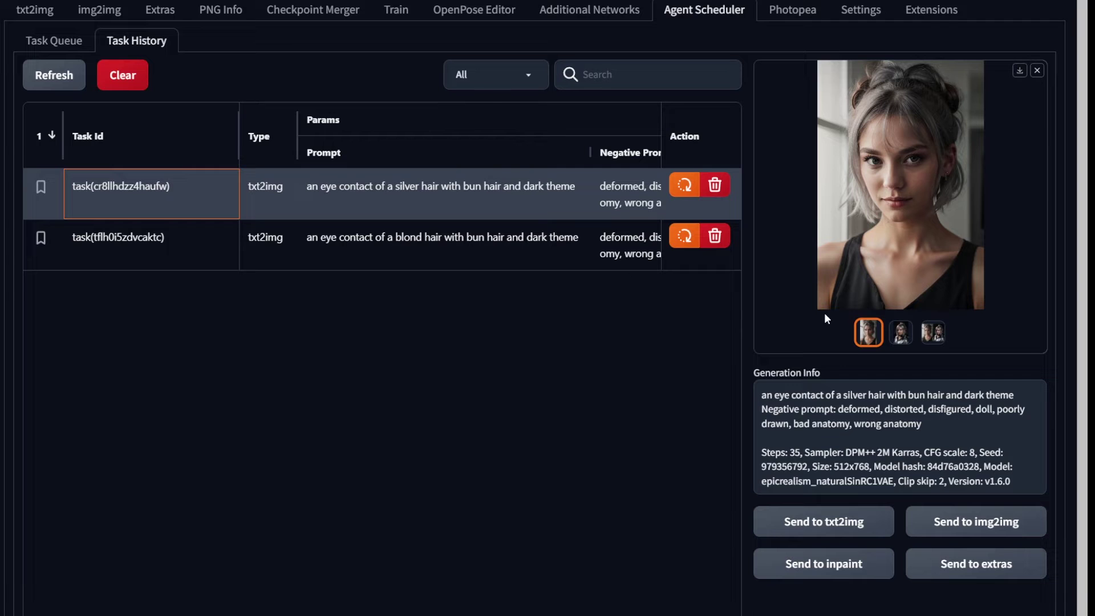
left_click(872, 255)
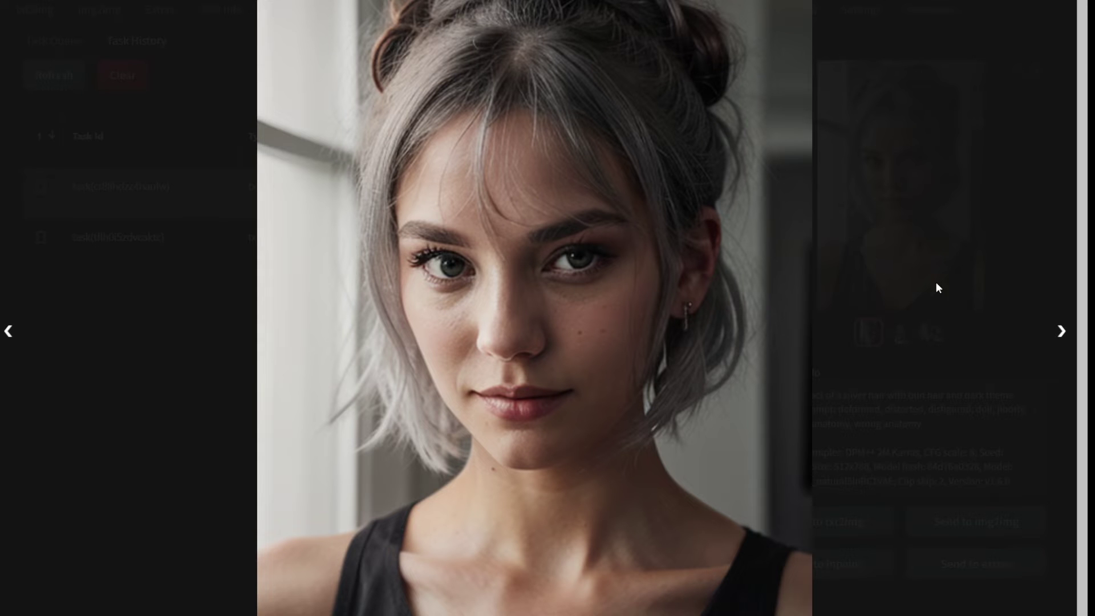
left_click(936, 282)
left_click(901, 334)
left_click(879, 228)
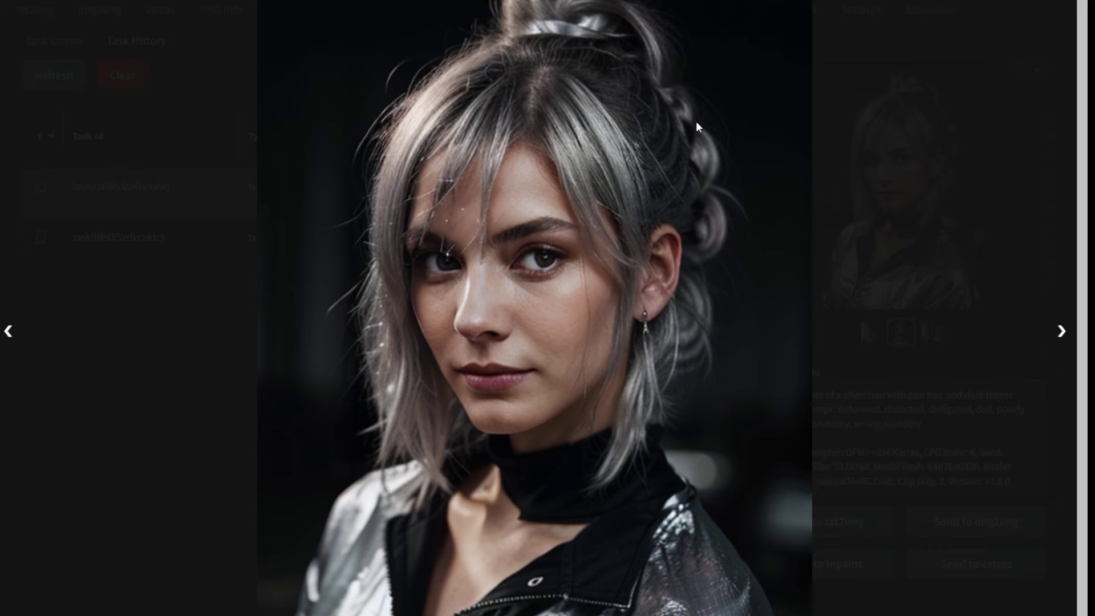
key("ctrl+a")
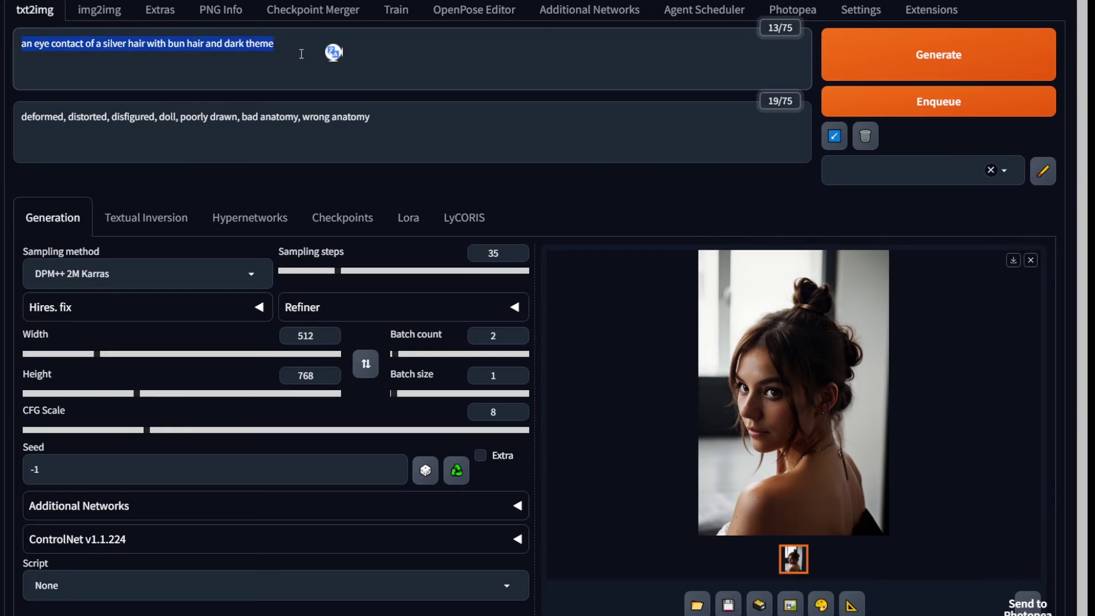
type("Deep photo, depth of field, ferrania p30 film, shadows, messy hair, perfect face and body, dark, nighttime, dark photo, grainy, dimly lit, seductive smirk, harsh camera flash ((eyes closed))")
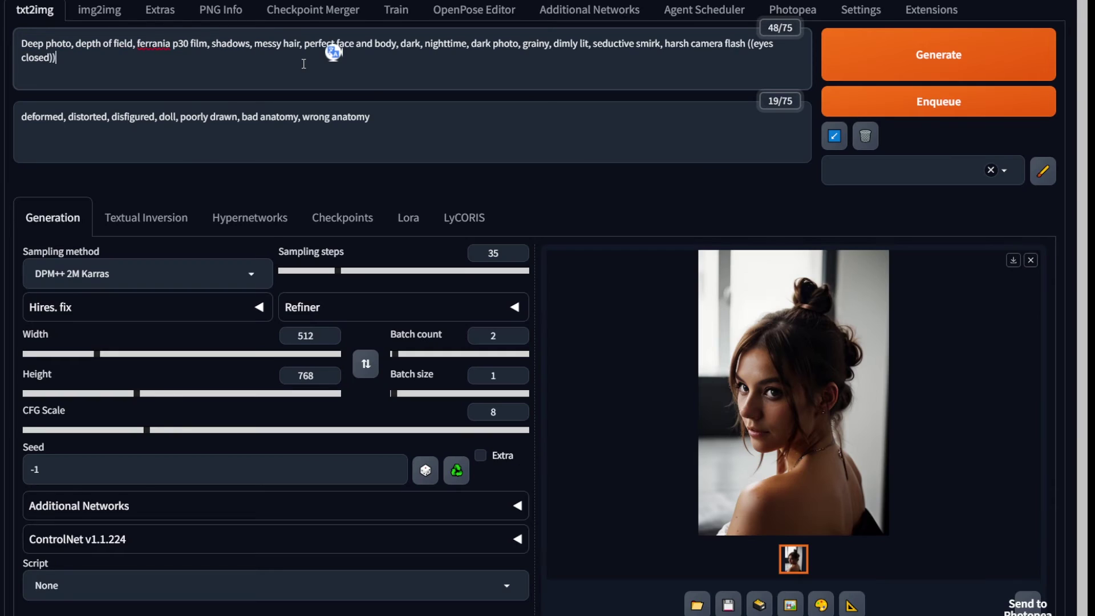
Step: Set the height to 512 and queue the Deep photo prompt
double_click(341, 373)
type("512")
left_click(939, 101)
Step: Queue the bun prompt with brown hair, batch count 4 and CFG scale 7.5
left_click(93, 62)
key("ctrl+a")
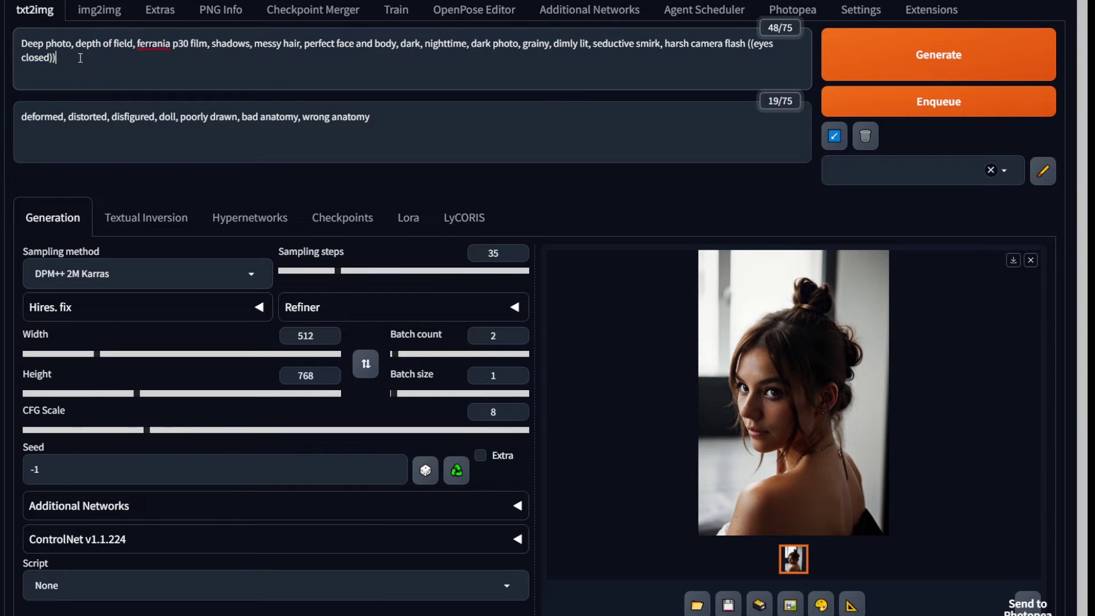
key("ctrl+a")
type("an eye contact of a silver hair with bun hair and dark theme")
double_click(110, 45)
type("brown")
double_click(336, 374)
key("Tab")
type("4")
left_click(518, 415)
left_click(938, 101)
left_click(704, 10)
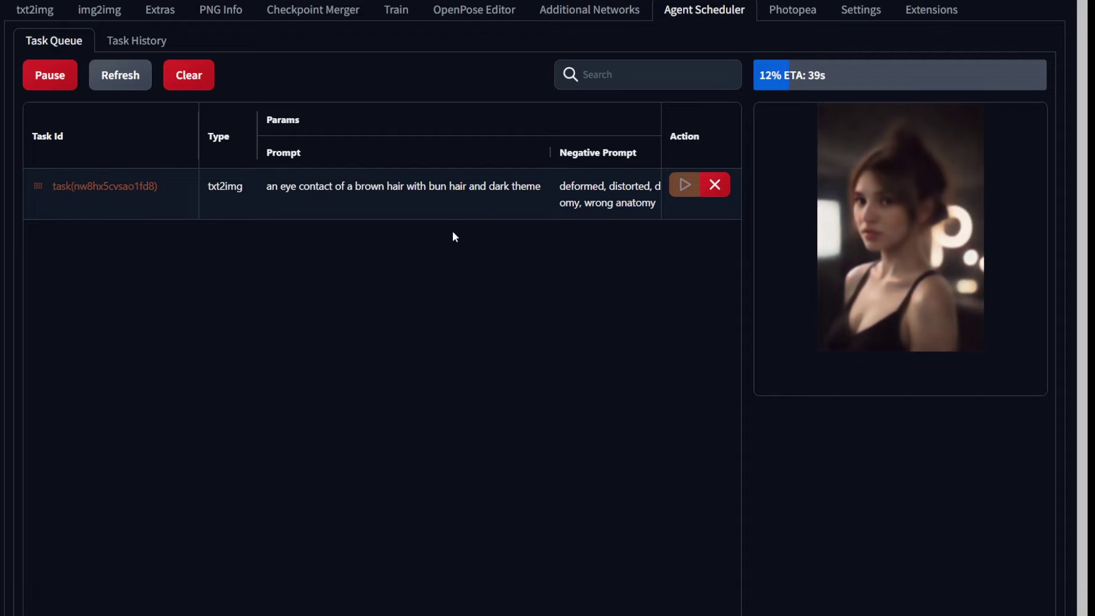
Step: View the Deep photo and brown-hair bun results full screen, stepping through the images
left_click(137, 40)
left_click(145, 201)
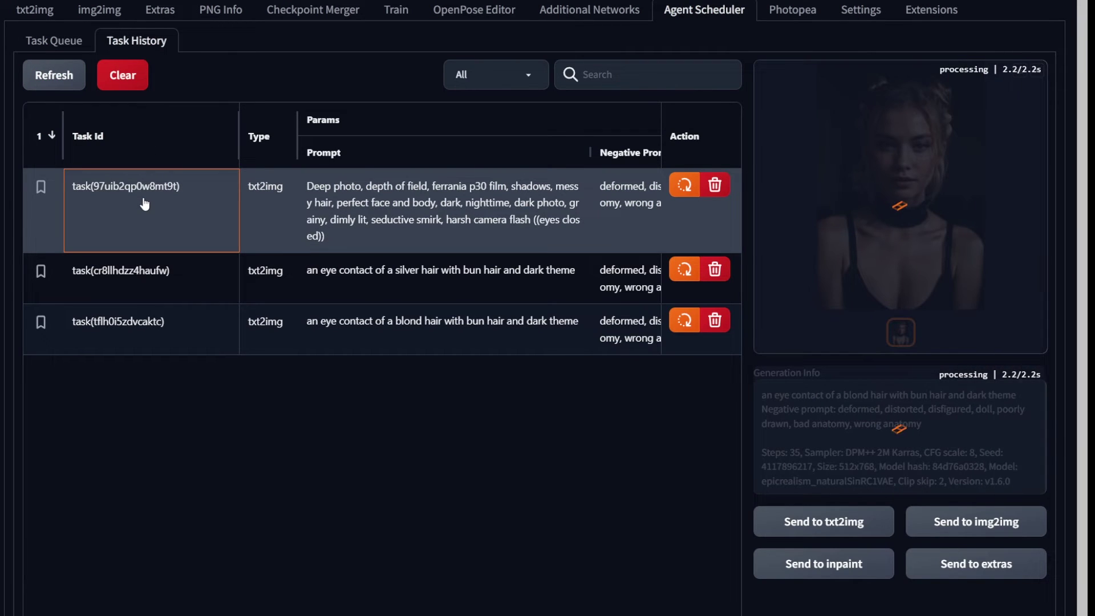
left_click(861, 267)
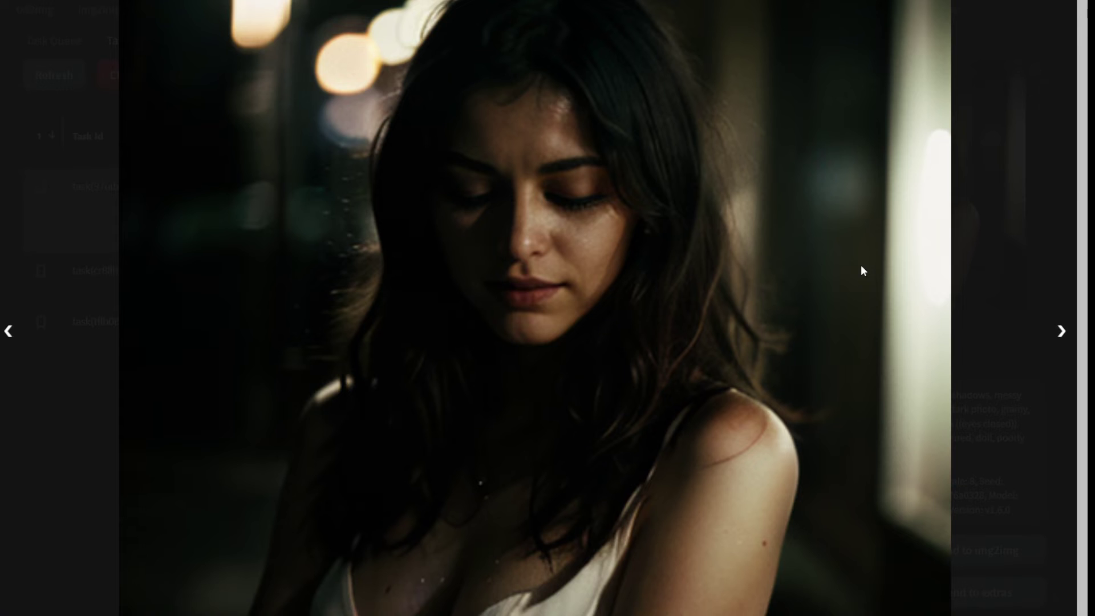
left_click(1033, 203)
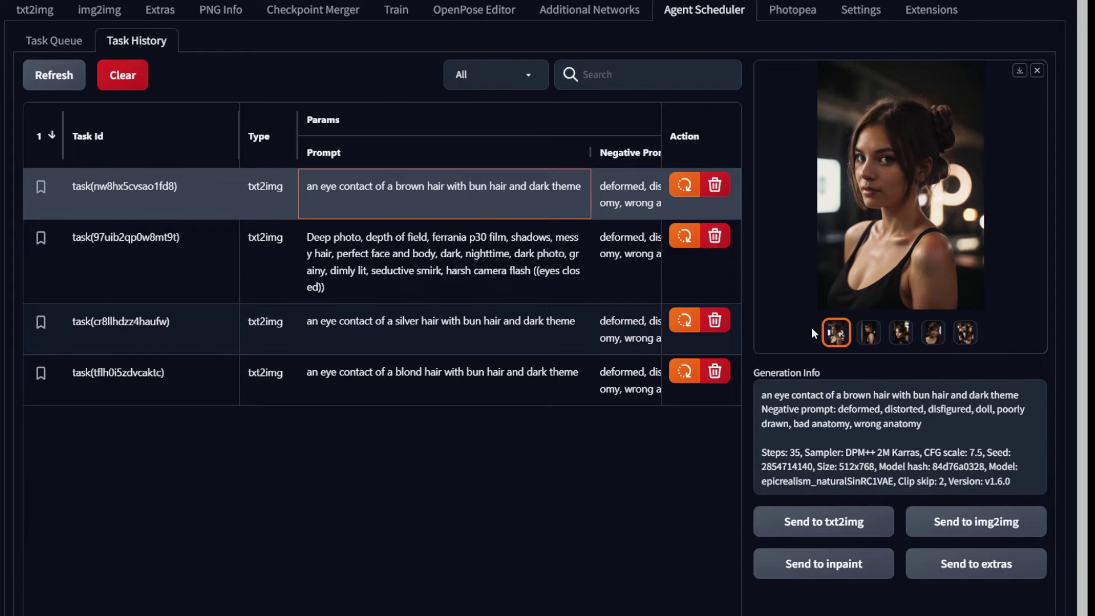
left_click(865, 285)
key("Right")
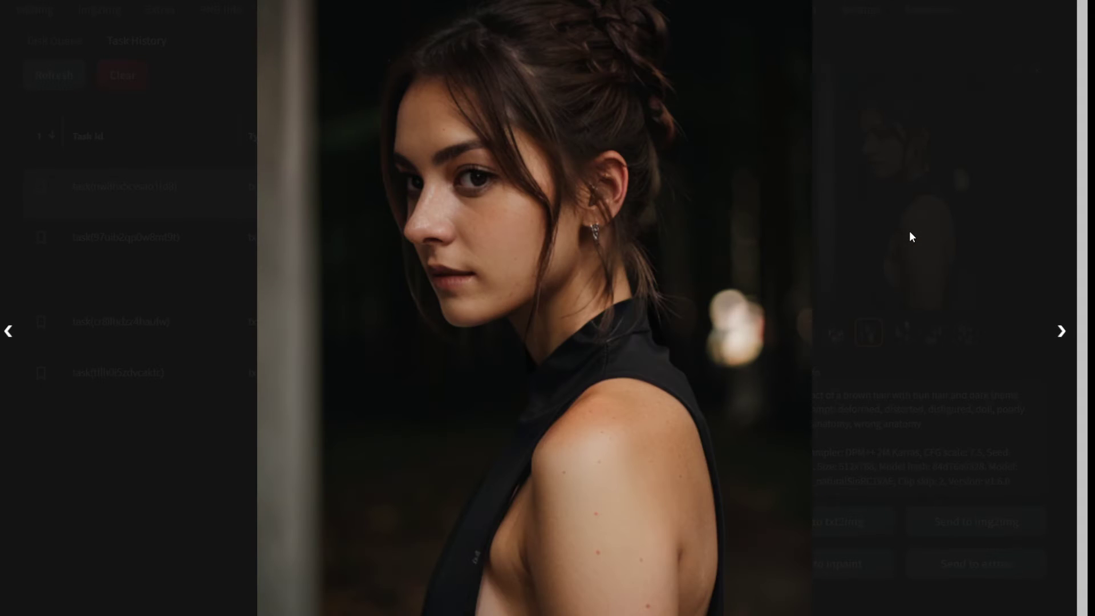
key("Right")
key("Right")
key("Right")
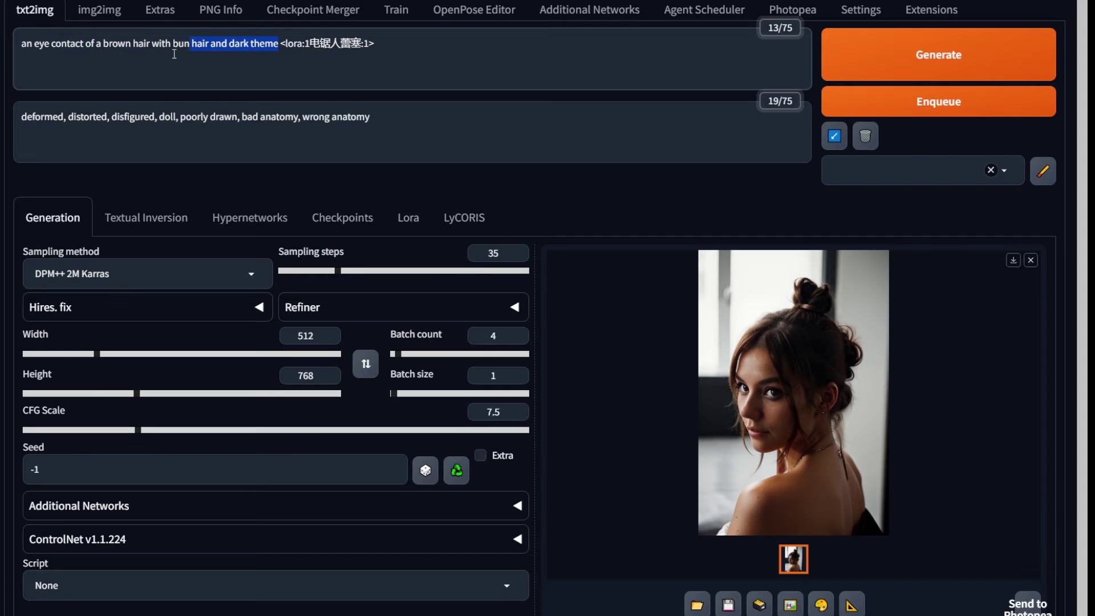
key("ctrl+a")
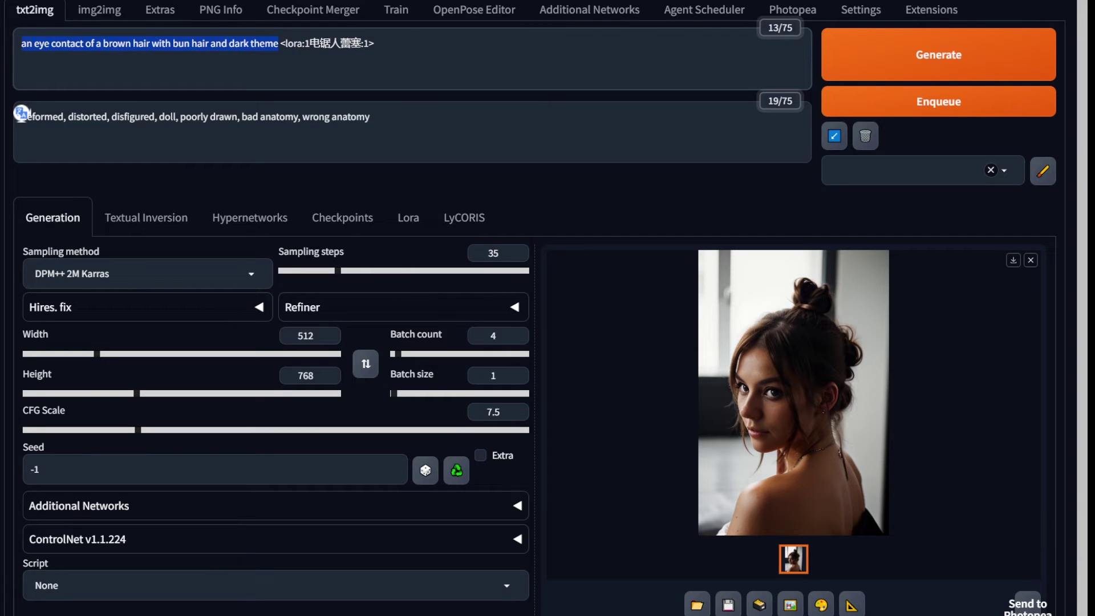
Step: Paste the long white-flowers prompt and delete the LoRA tag from the prompt
type("<(realistic:1.3), intricate details>, many white flowers, lying, pale skin, ((closed eyes, top view)), (hands on chest, holding bouquet), small chest, dynamic angle, solo, 1girl, purple, purple hair, hair between eyes, shirt, ((white shirt)),short tie, black tie, flower, white flower, flowers in hand,(best quality:1.0), (ultra highres:1.0), selfie, 1 girl, very slim, detailed beautiful skin, pink on face,(blush), young girl, silver ring, ring chocker, black shorts, black pantyhose, pantyhose, shy, cute, cute face, sweet, sweet smile, warm light <lora:1电锯人蕾塞:1>")
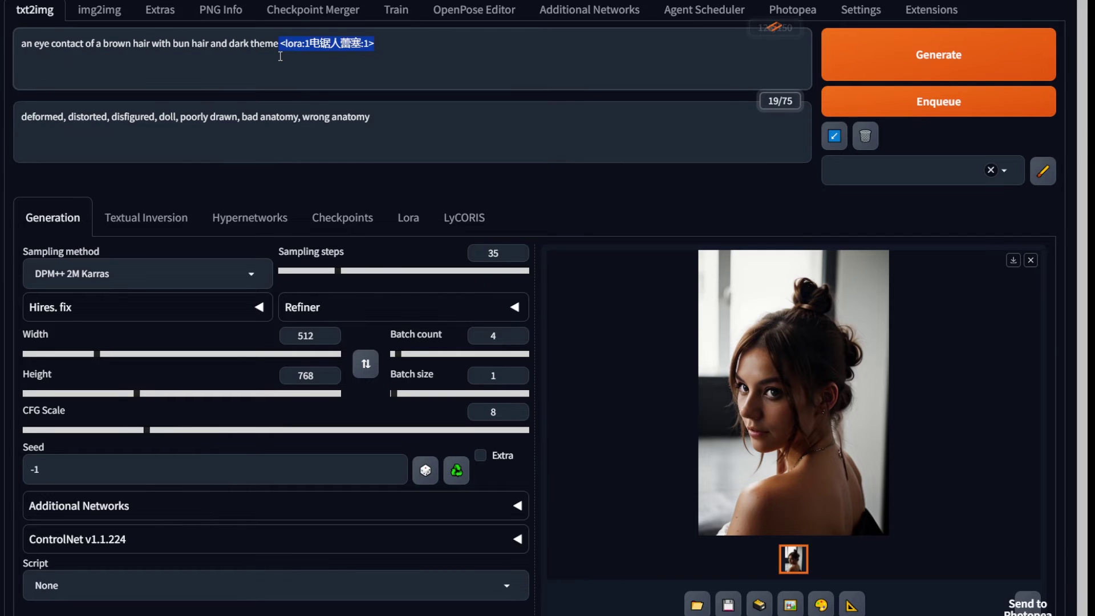
key("Delete")
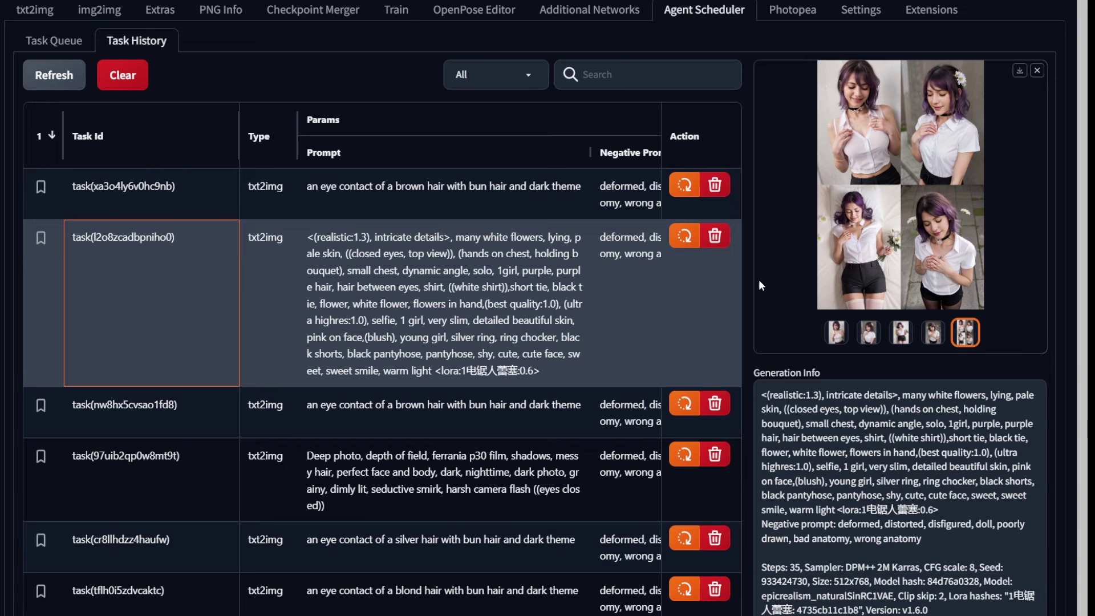
Step: Step through all four brown-hair results and the grid, then view the newest task's portrait
left_click(869, 332)
left_click(901, 332)
left_click(933, 332)
left_click(965, 332)
left_click(837, 332)
left_click(334, 191)
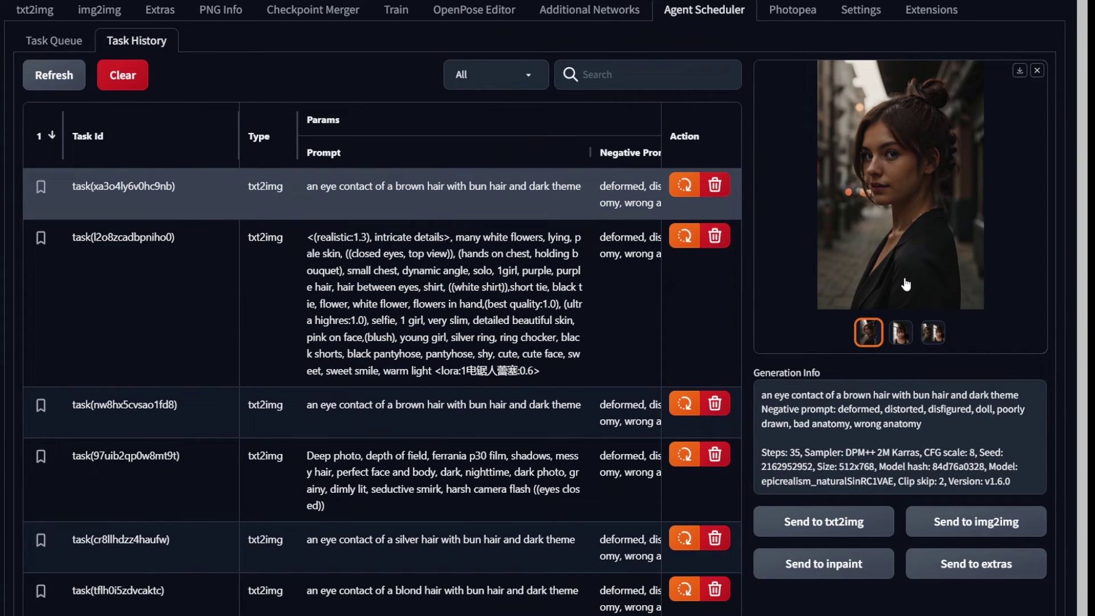
left_click(906, 284)
left_click(912, 225)
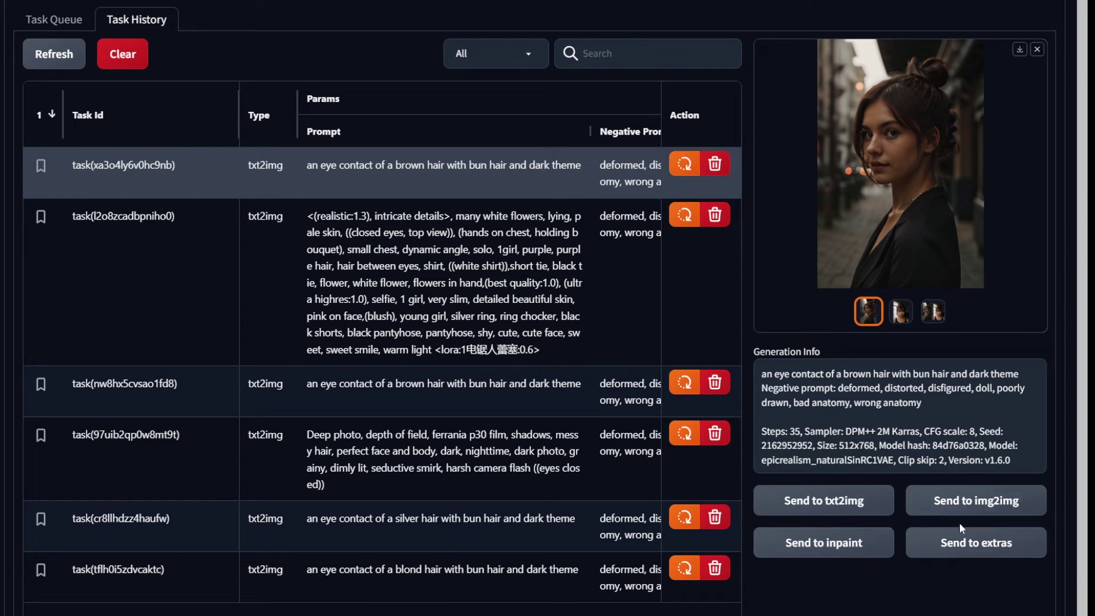
Step: Upscale the portrait with R-ESRGAN 4x+ in Extras, then re-run the newest brown-hair task
left_click(962, 542)
left_click(73, 378)
left_click(74, 269)
left_click(293, 271)
left_click(797, 171)
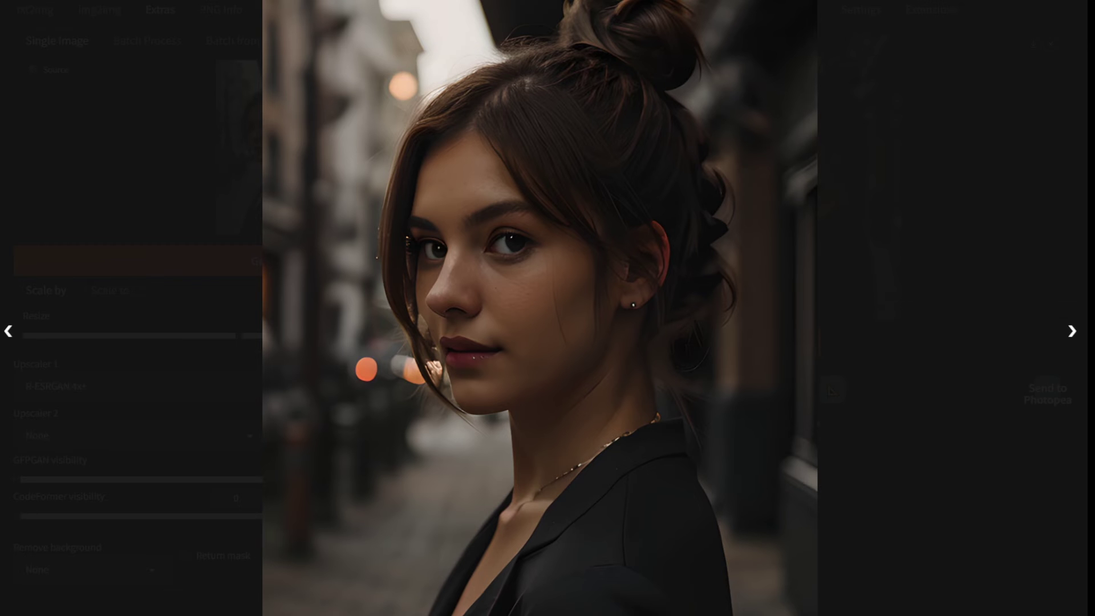
left_click(895, 173)
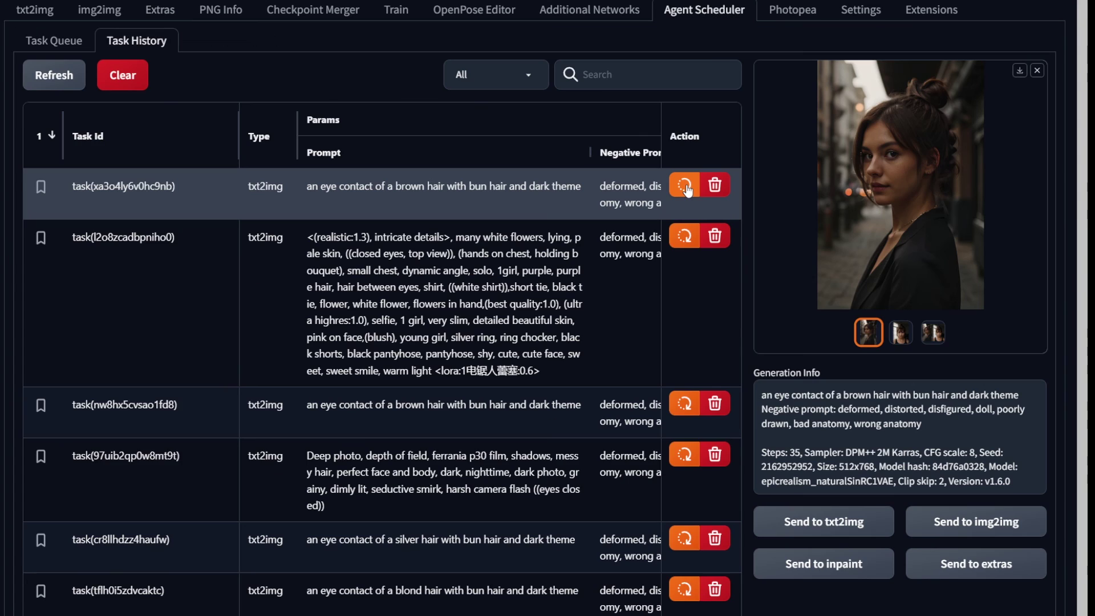
left_click(688, 189)
left_click(51, 41)
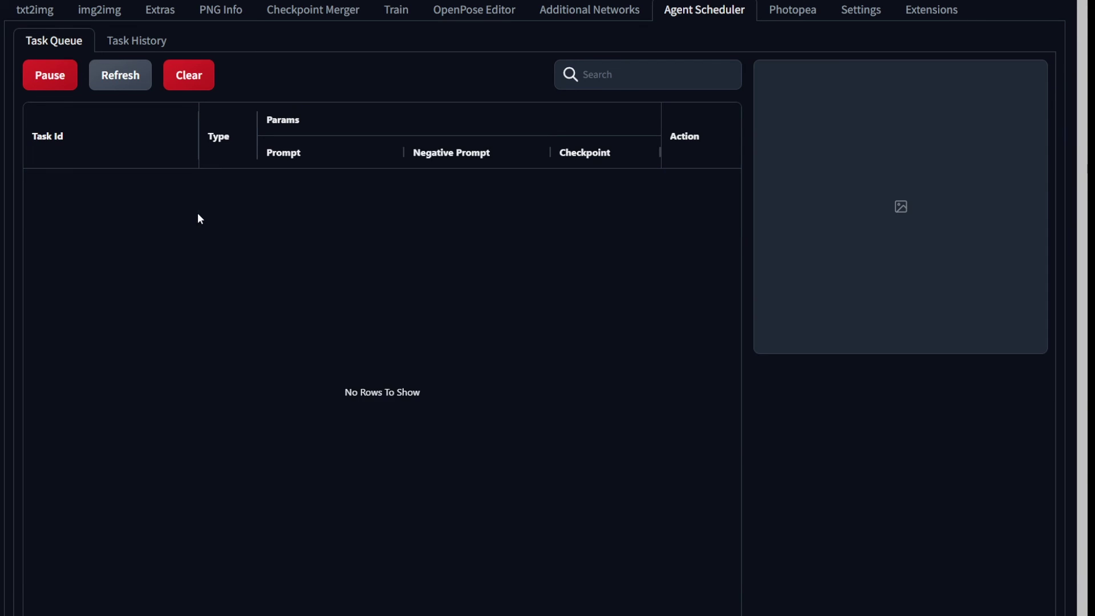
Step: In Task History, select the newest re-run task to show its results
left_click(136, 40)
left_click(151, 184)
left_click(144, 244)
left_click(162, 212)
Step: View the re-run's second image full-screen, then bring up the Available extensions list
left_click(902, 332)
left_click(923, 270)
left_click(981, 209)
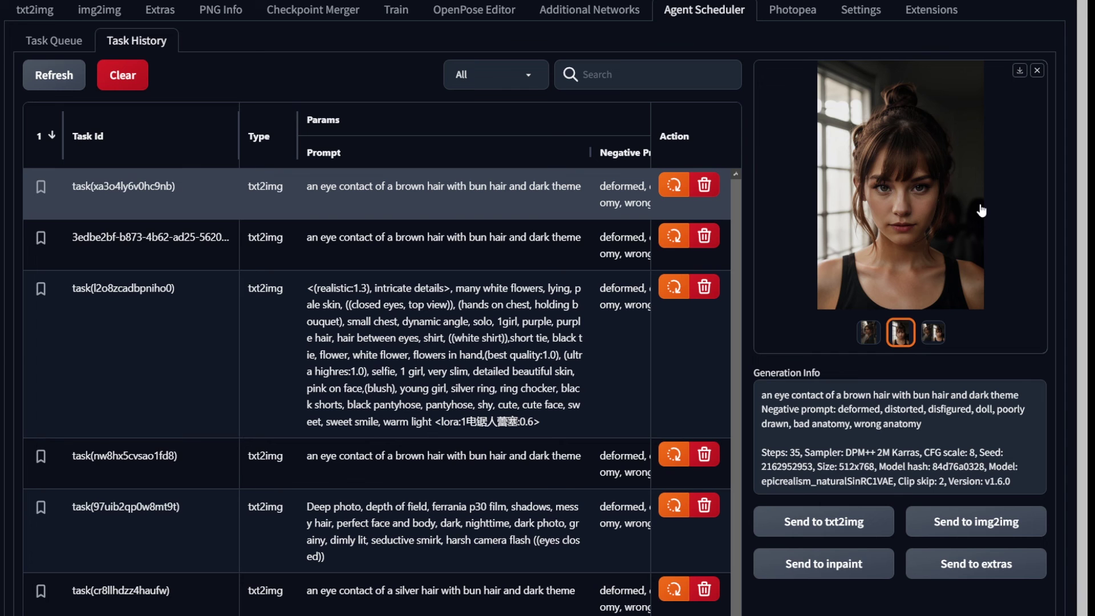
left_click(876, 14)
left_click(932, 10)
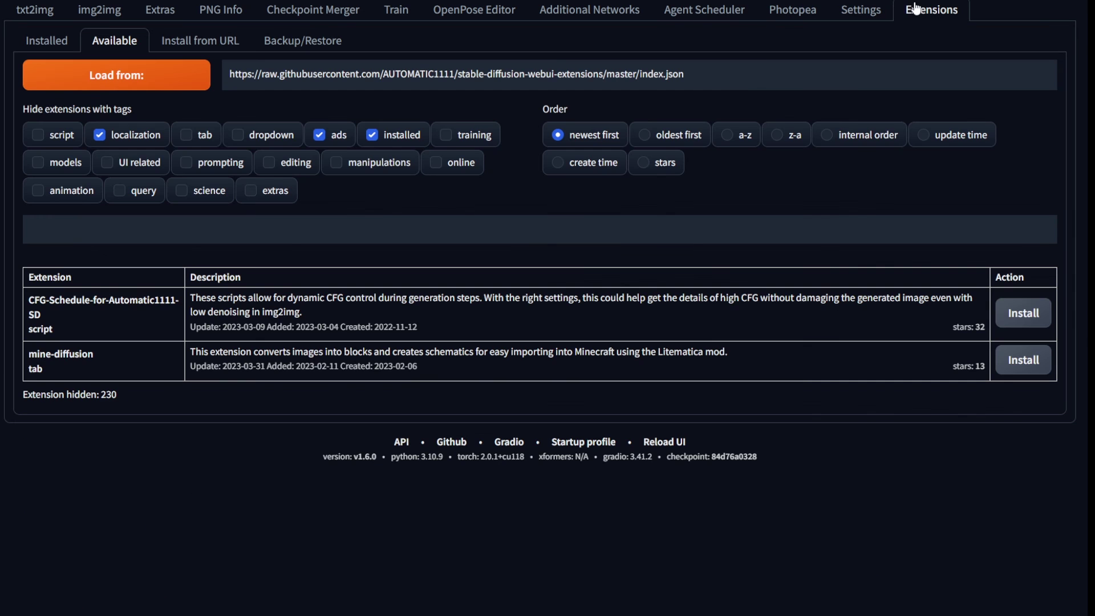